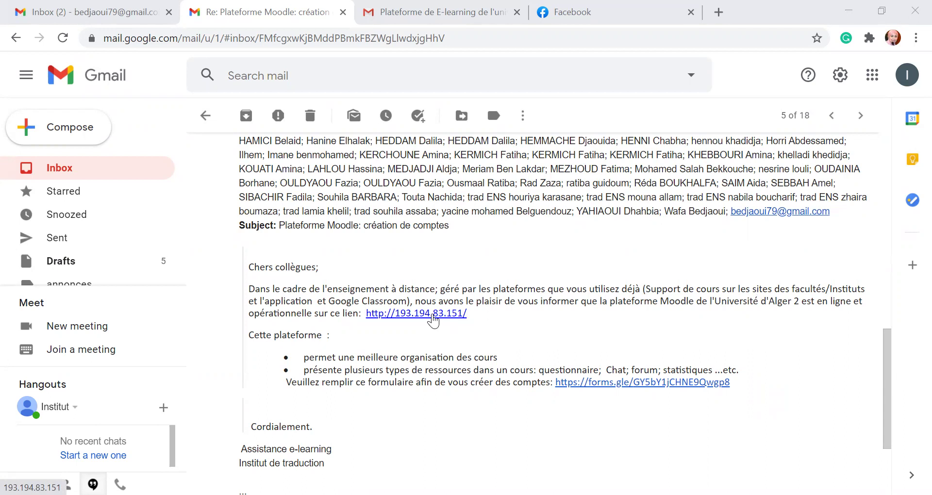
Open the university's Moodle platform from the link in the email and view the site's available languages
{"action": "left_click", "coordinate": [432, 314]}
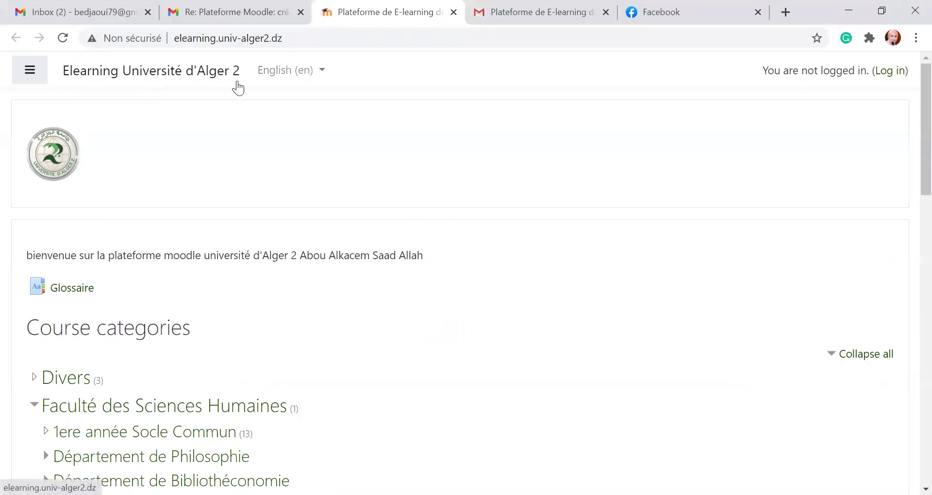
{"action": "left_click", "coordinate": [324, 76]}
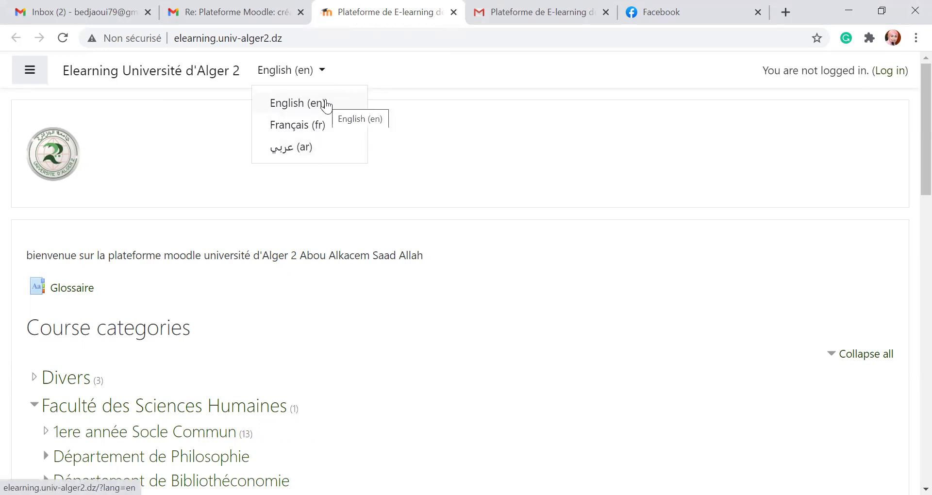
{"action": "left_click", "coordinate": [201, 163]}
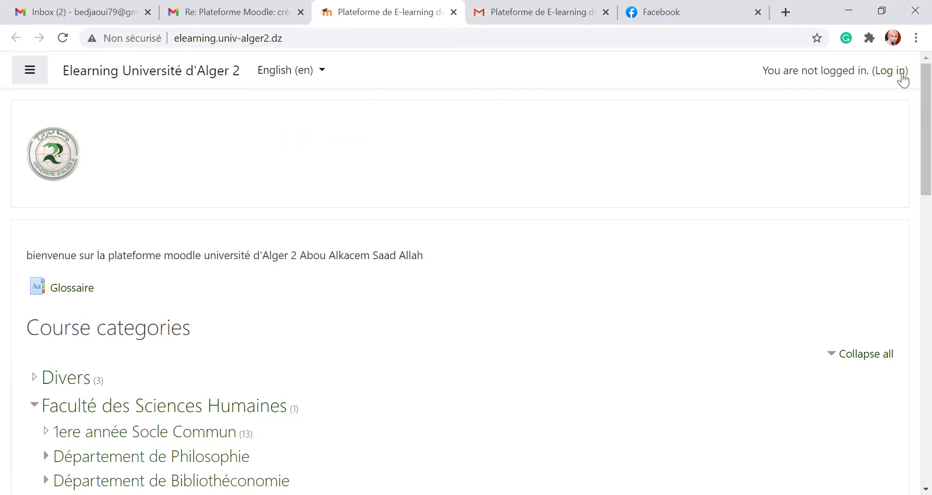
Look through the course categories down to Institut de Traduction, and check the language choices again
{"action": "scroll", "coordinate": [909, 88], "scroll_direction": "down", "scroll_amount": 1}
{"action": "scroll", "coordinate": [909, 88], "scroll_direction": "down", "scroll_amount": 6}
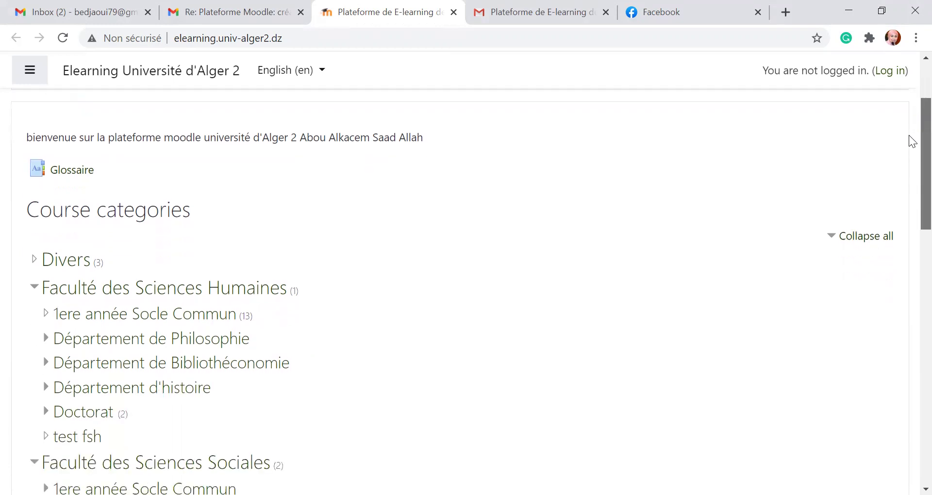
{"action": "scroll", "coordinate": [910, 169], "scroll_direction": "up", "scroll_amount": 4}
{"action": "left_click_drag", "start_coordinate": [909, 104], "coordinate": [910, 329]}
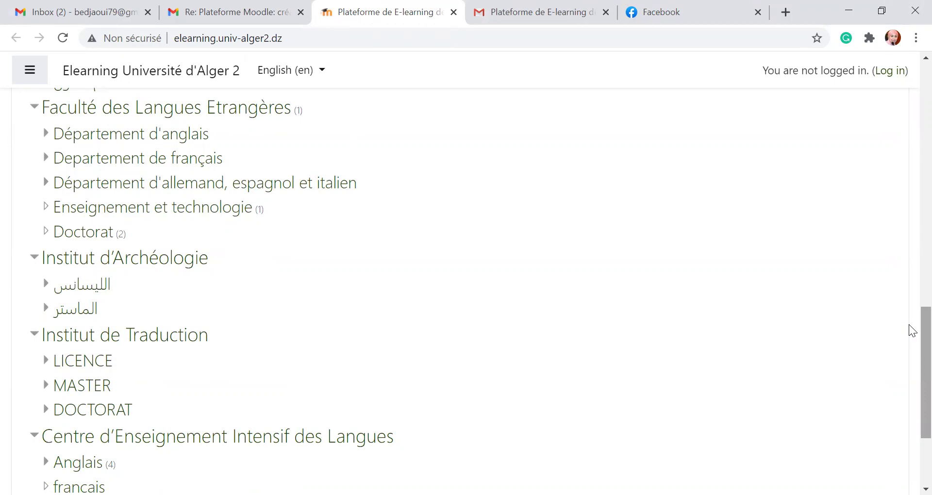
{"action": "left_click_drag", "start_coordinate": [910, 326], "coordinate": [910, 95]}
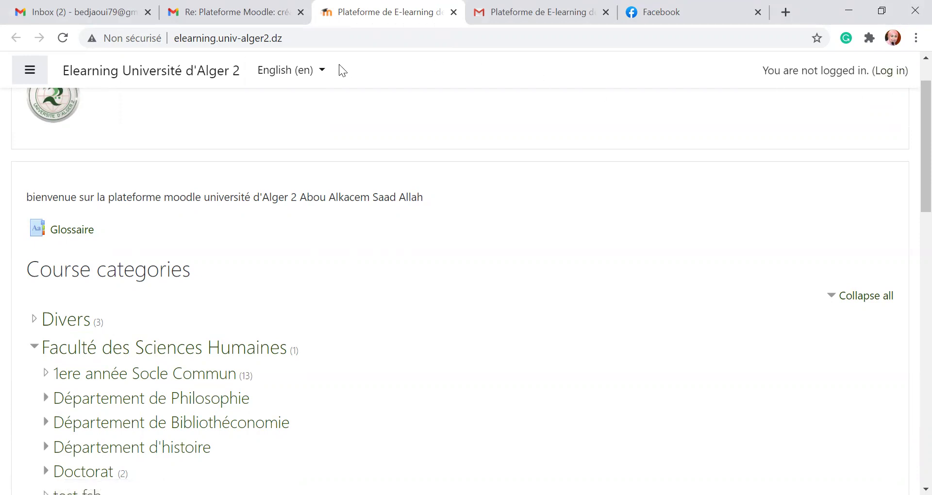
{"action": "left_click", "coordinate": [323, 72]}
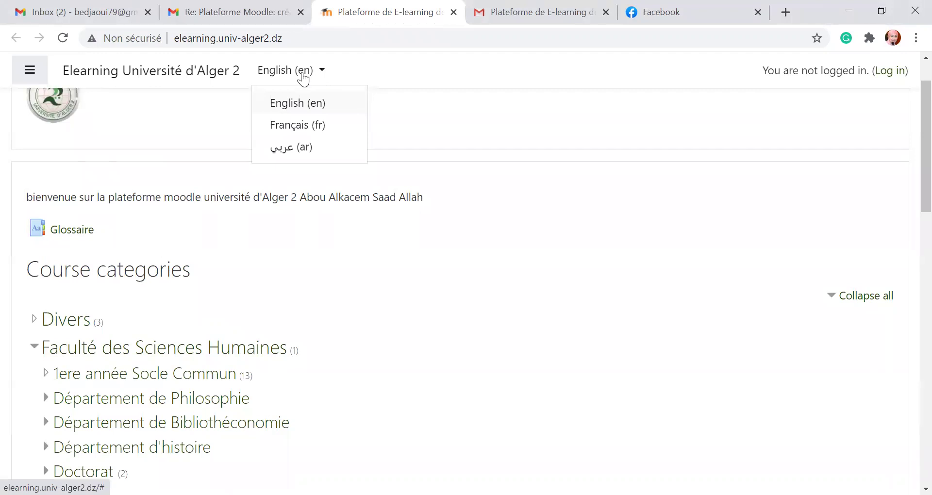
{"action": "left_click", "coordinate": [371, 79]}
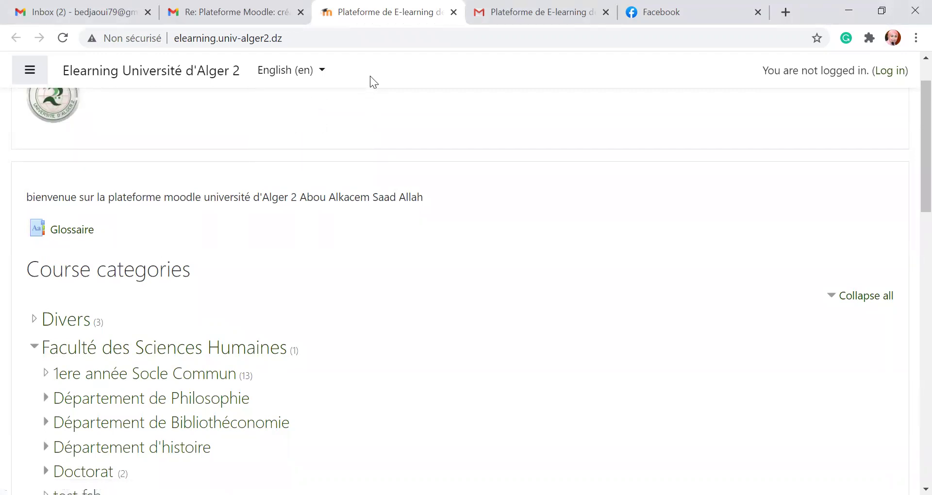
Open the platform's login page, and read the linked login confirmation email in the university mailbox
{"action": "left_click", "coordinate": [886, 73]}
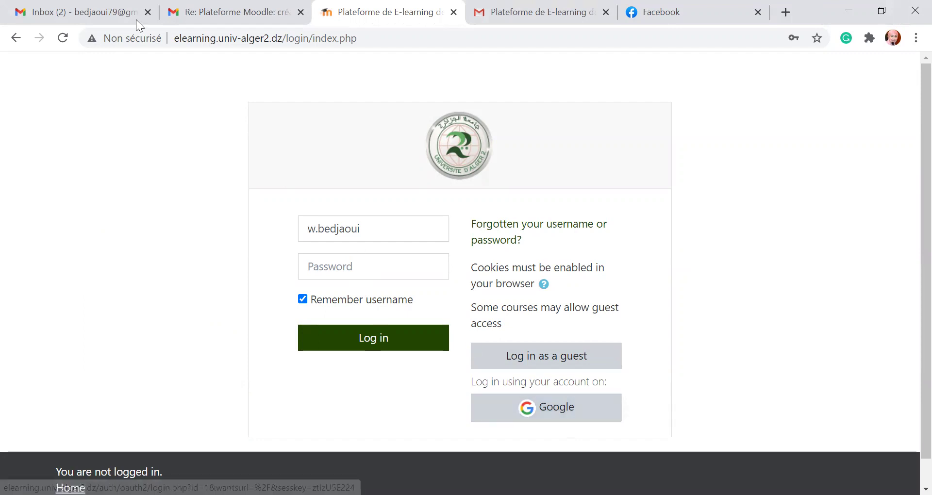
{"action": "left_click", "coordinate": [201, 17]}
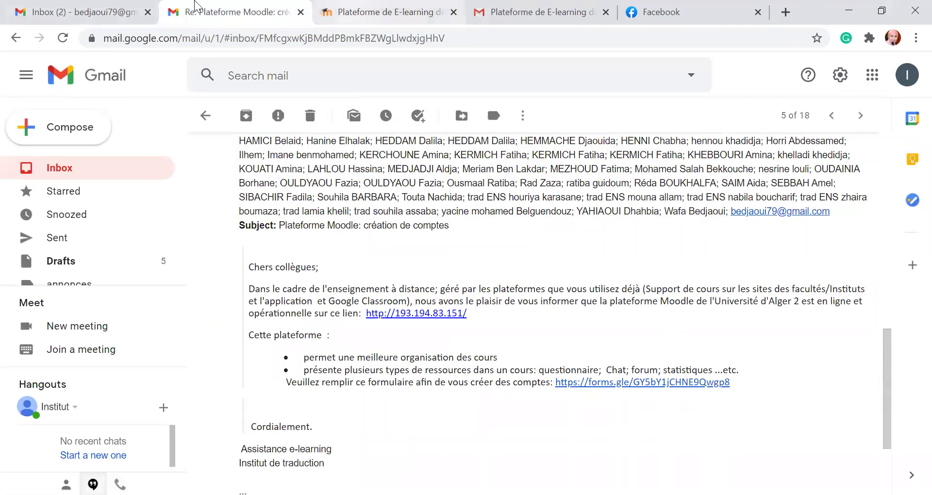
{"action": "left_click", "coordinate": [493, 24]}
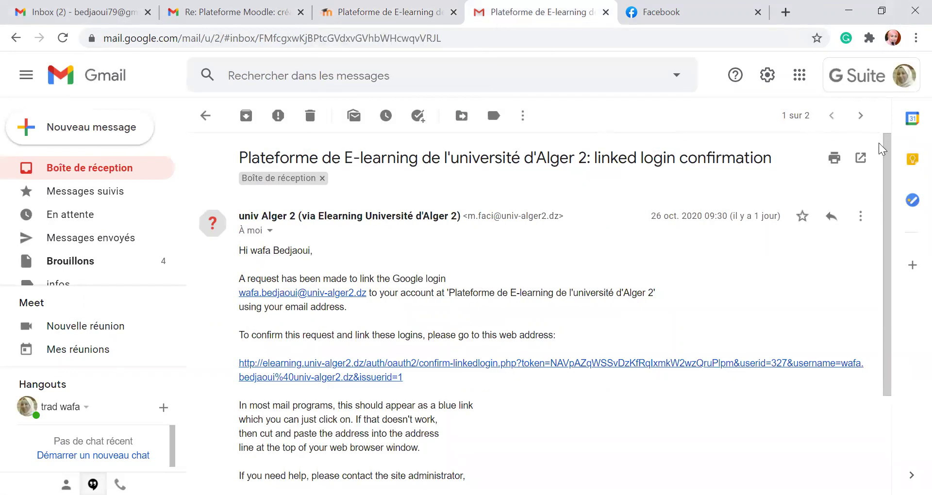
{"action": "left_click_drag", "start_coordinate": [884, 147], "coordinate": [887, 184]}
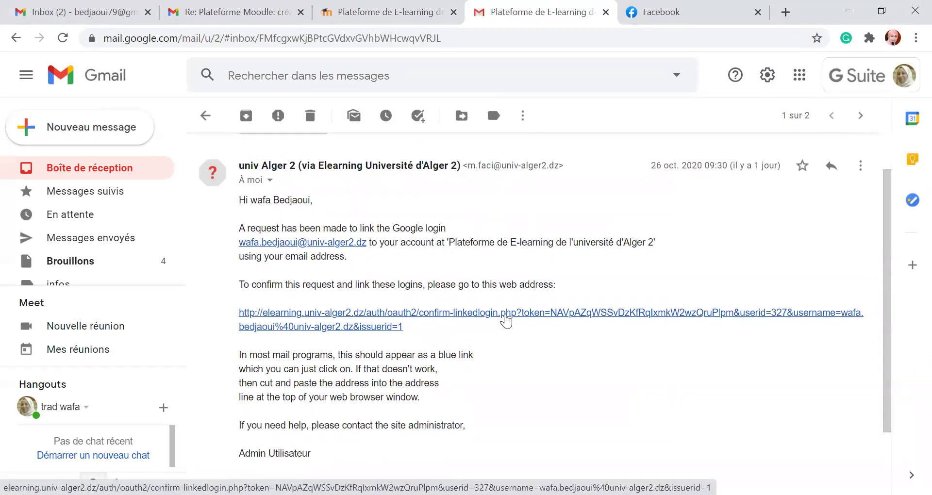
{"action": "left_click", "coordinate": [349, 18]}
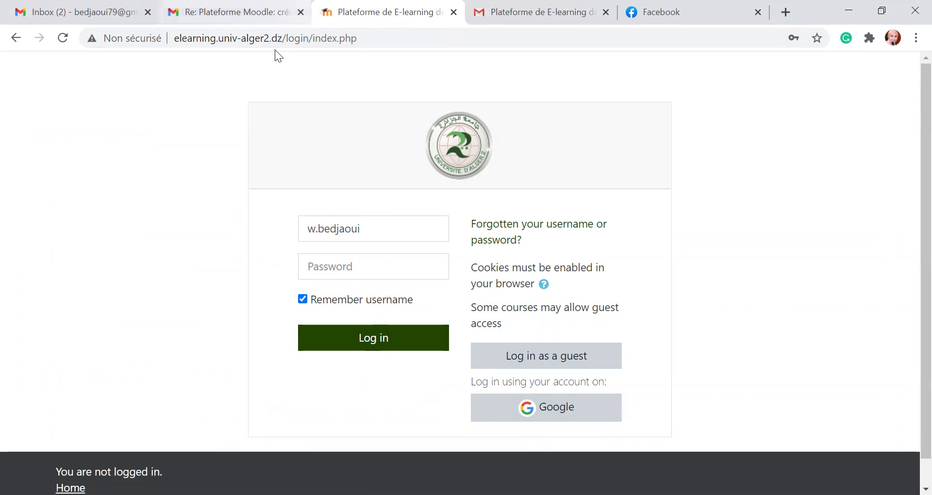
{"action": "key", "text": "ctrl+Tab"}
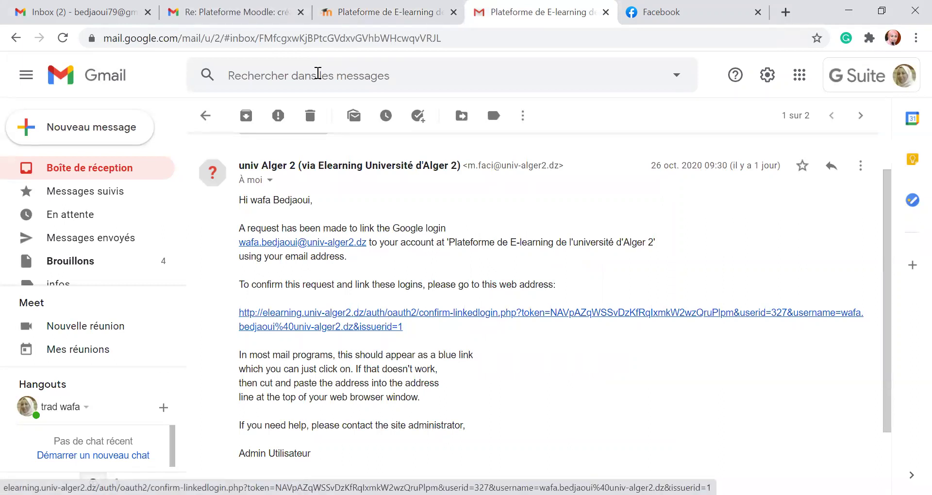
{"action": "key", "text": "ctrl+shift+Tab"}
Fill in the account password from the saved credentials and log in to the platform
{"action": "left_click", "coordinate": [329, 267]}
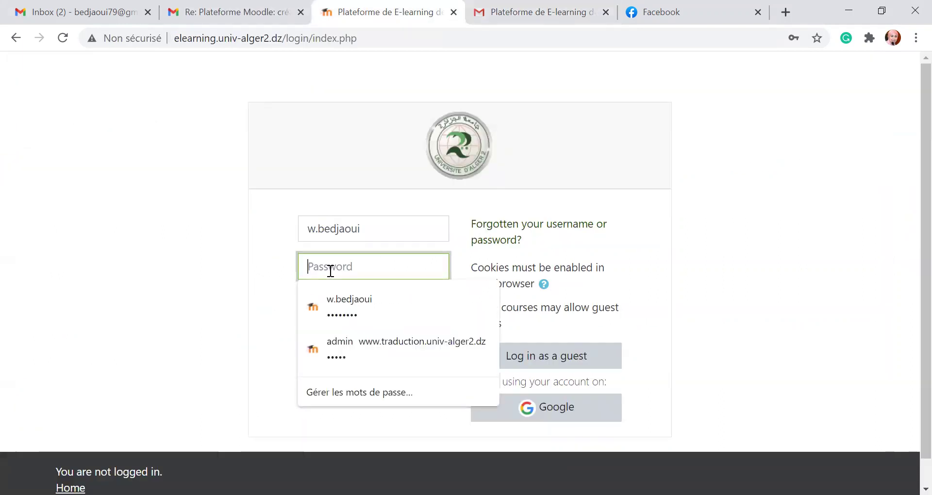
{"action": "left_click", "coordinate": [348, 315]}
{"action": "left_click", "coordinate": [353, 347]}
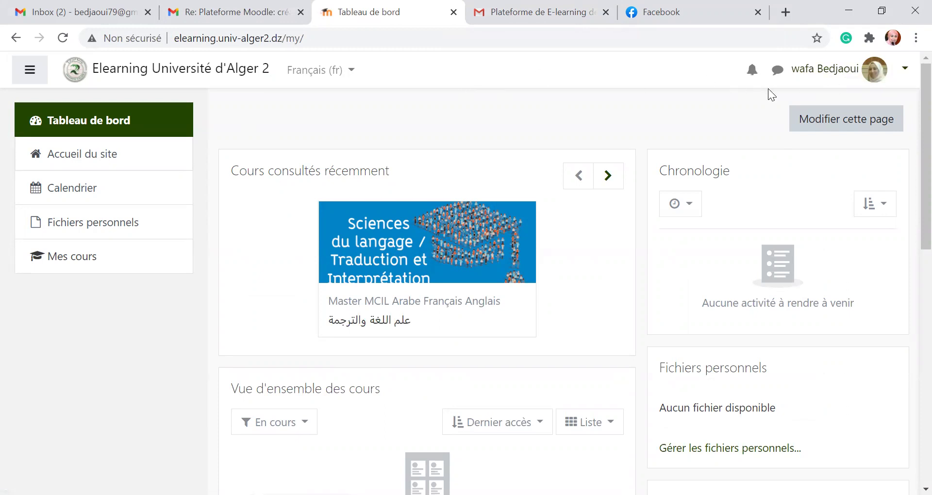
Turn on editing mode for the dashboard and look through its blocks
{"action": "left_click_drag", "start_coordinate": [913, 116], "coordinate": [909, 80]}
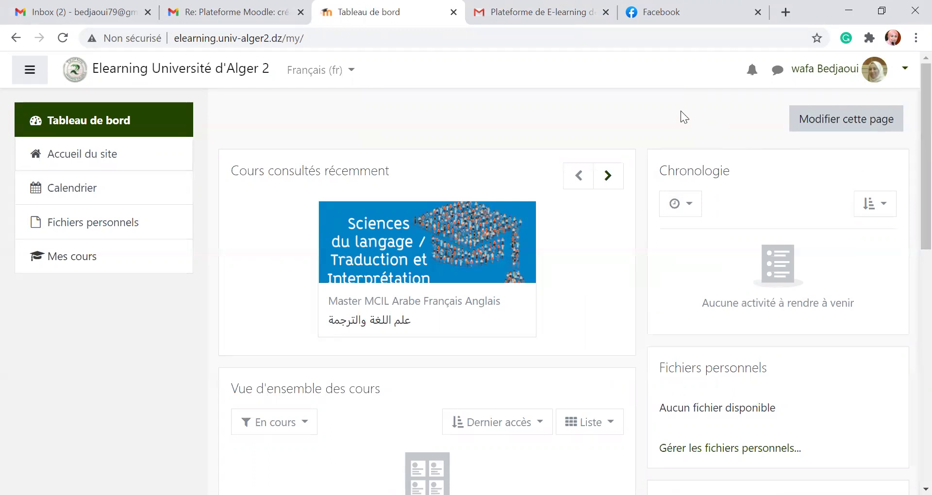
{"action": "left_click", "coordinate": [840, 124]}
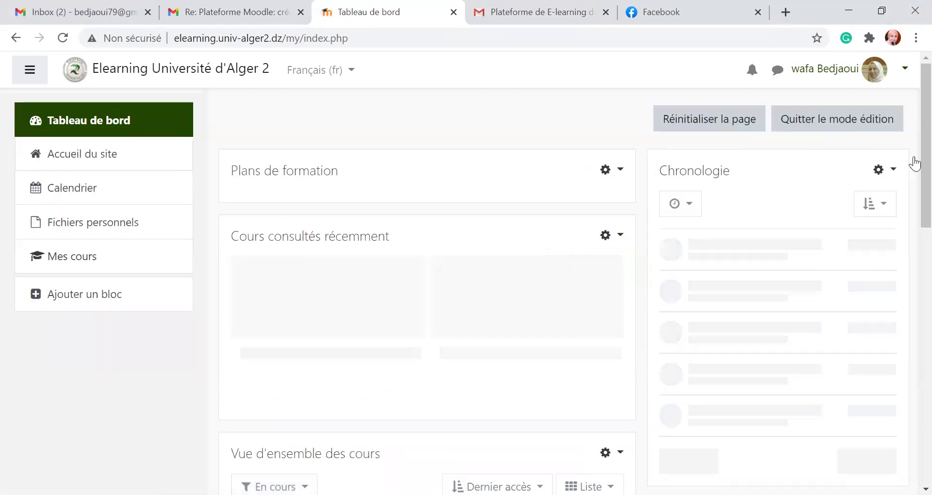
{"action": "scroll", "coordinate": [912, 105], "scroll_direction": "down", "scroll_amount": 6}
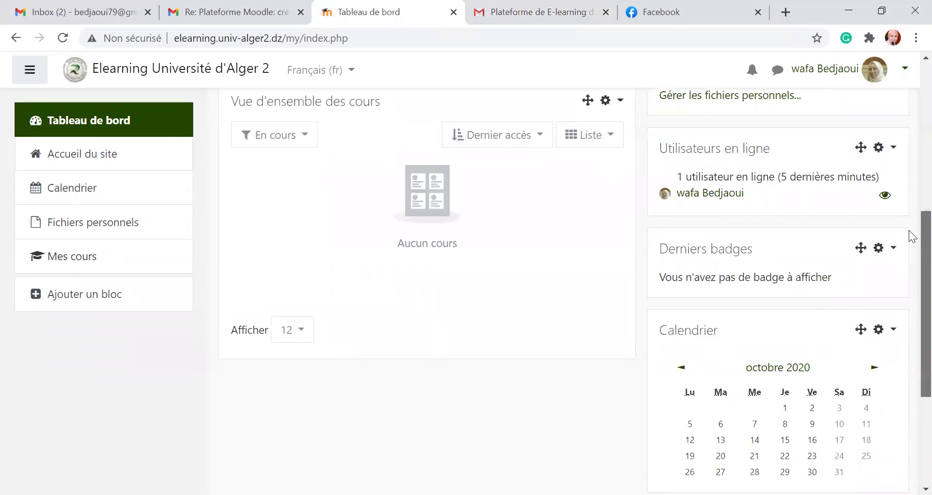
{"action": "scroll", "coordinate": [913, 228], "scroll_direction": "up", "scroll_amount": 7}
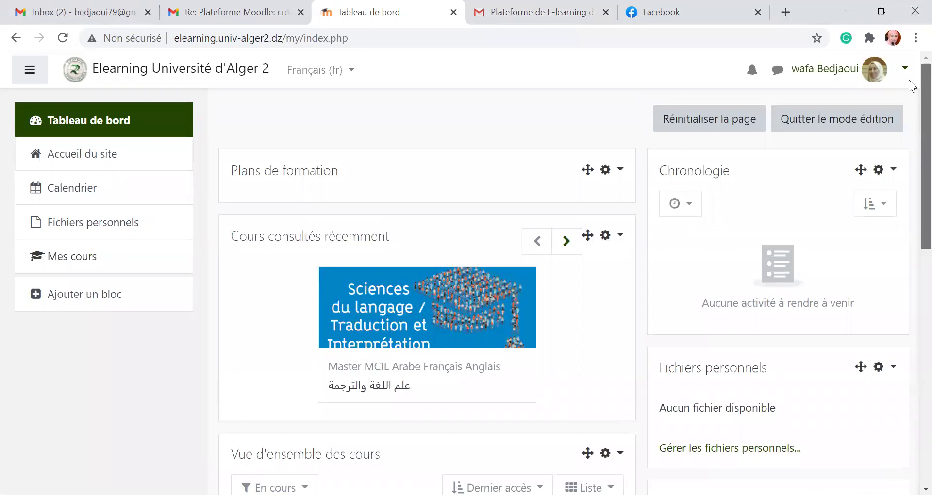
{"action": "scroll", "coordinate": [911, 93], "scroll_direction": "down", "scroll_amount": 1}
{"action": "scroll", "coordinate": [911, 78], "scroll_direction": "up", "scroll_amount": 1}
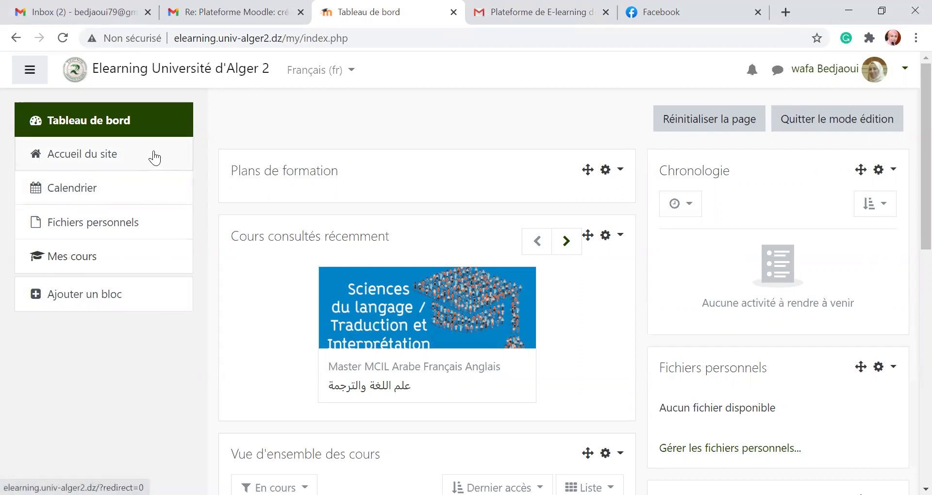
Open the MASTER category of the Institut de Traduction from the site home page
{"action": "left_click", "coordinate": [102, 161]}
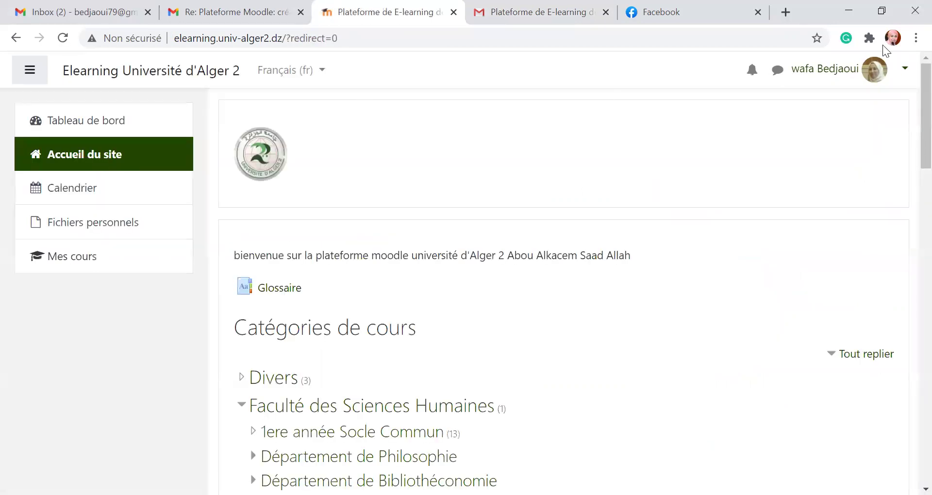
{"action": "scroll", "coordinate": [909, 110], "scroll_direction": "down", "scroll_amount": 1}
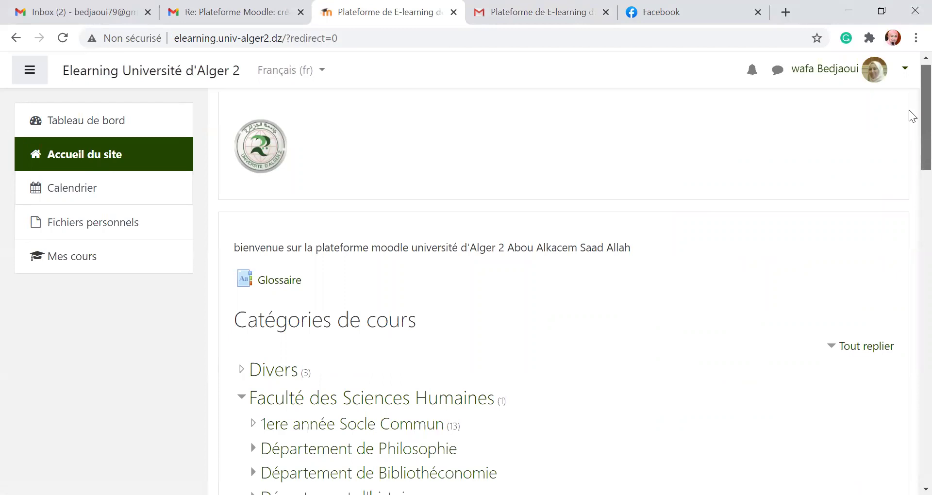
{"action": "scroll", "coordinate": [909, 111], "scroll_direction": "down", "scroll_amount": 13}
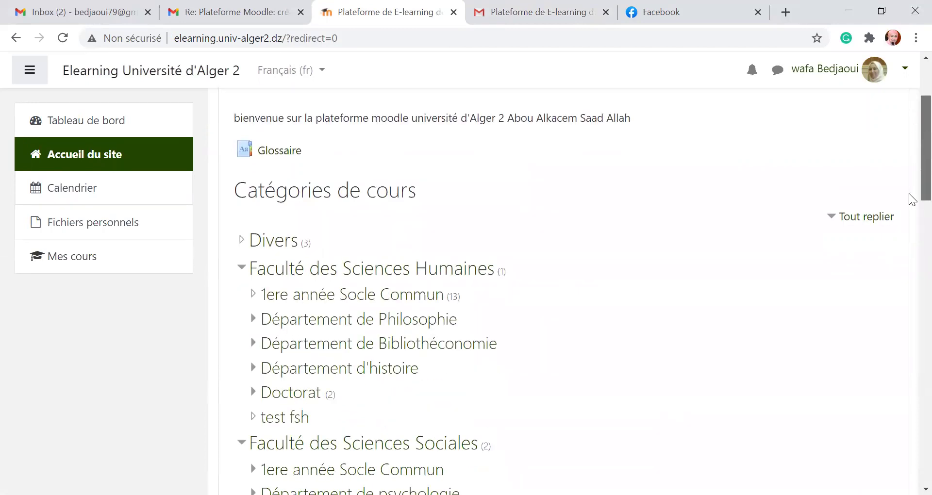
{"action": "scroll", "coordinate": [909, 274], "scroll_direction": "down", "scroll_amount": 3}
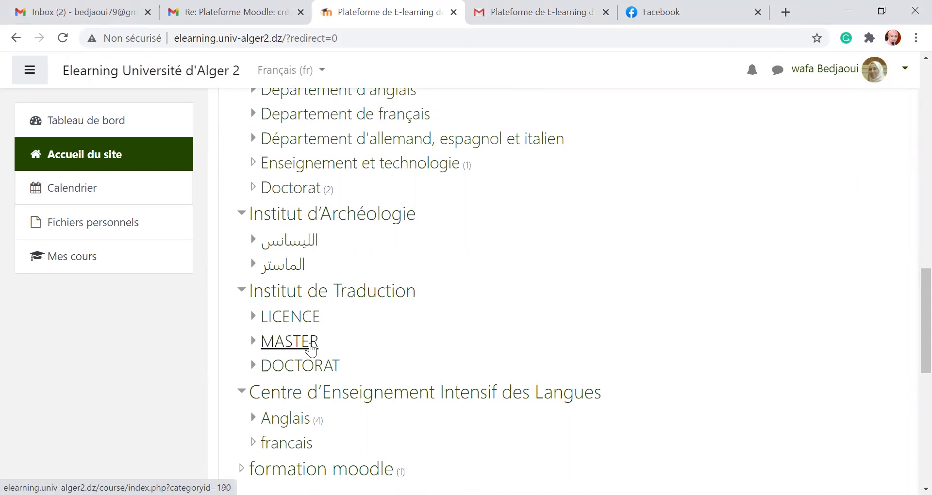
{"action": "left_click", "coordinate": [310, 344]}
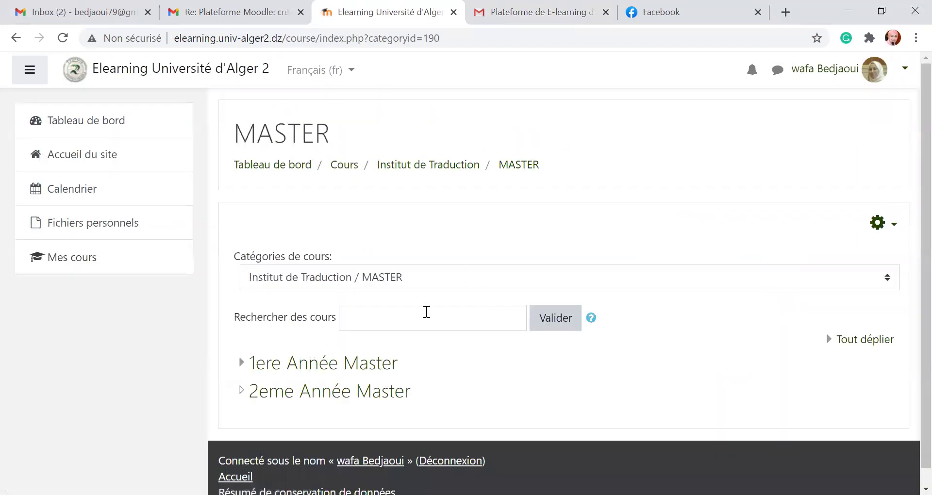
Open the Master MCIL Arabe Français Anglais category within 1ere Année Master
{"action": "left_click", "coordinate": [351, 370]}
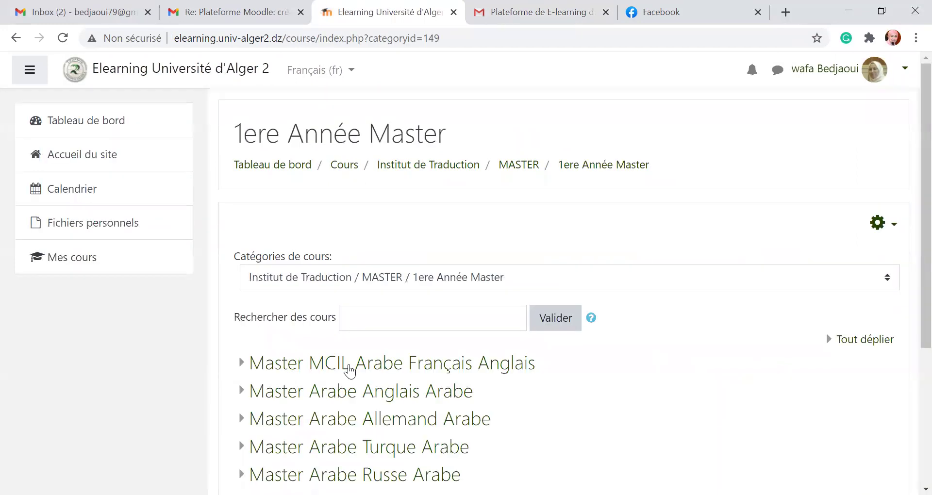
{"action": "scroll", "coordinate": [911, 146], "scroll_direction": "down", "scroll_amount": 4}
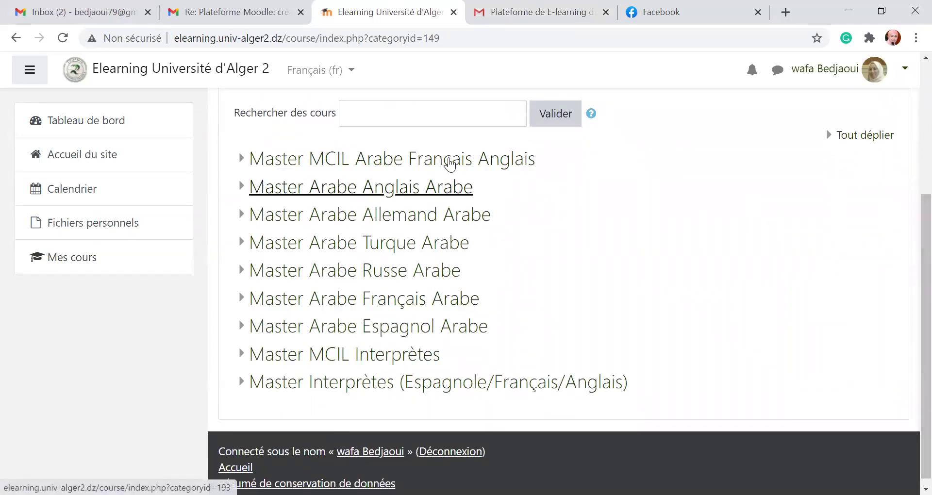
{"action": "left_click", "coordinate": [451, 159]}
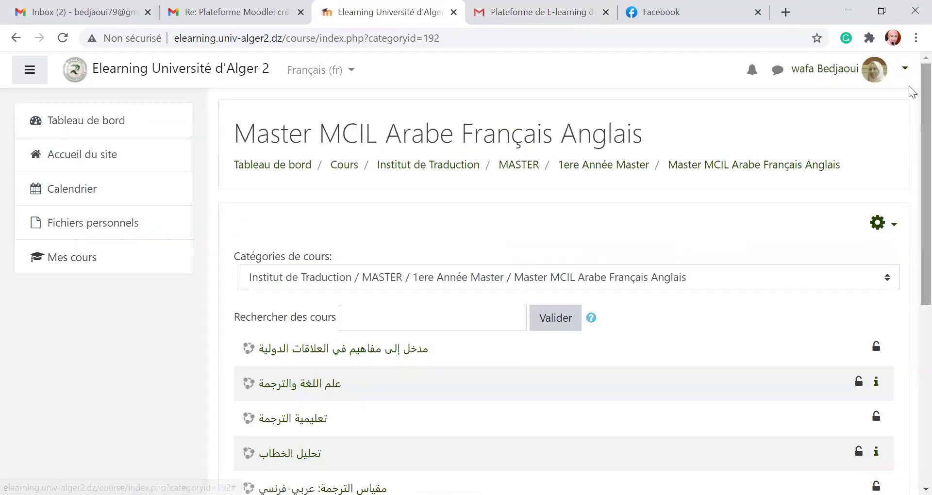
Review the category's course list and open the course علم اللغة والترجمة
{"action": "scroll", "coordinate": [910, 146], "scroll_direction": "down", "scroll_amount": 5}
{"action": "scroll", "coordinate": [909, 116], "scroll_direction": "up", "scroll_amount": 4}
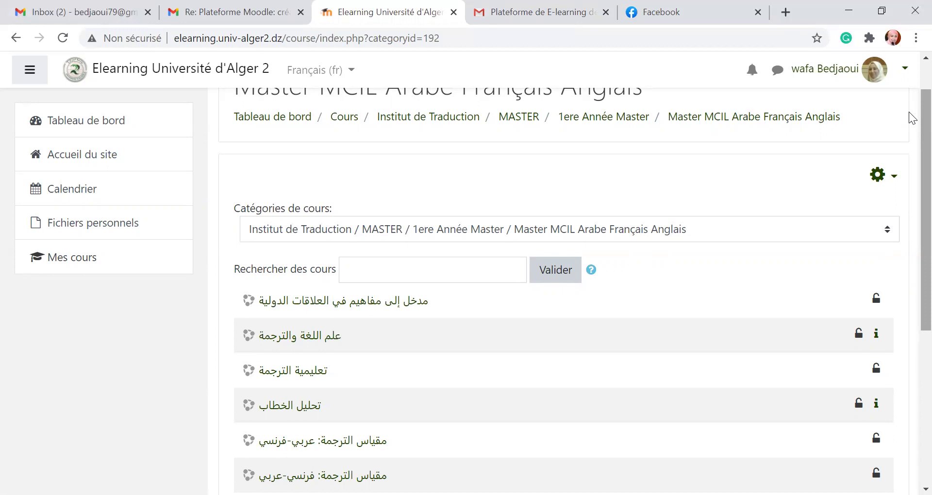
{"action": "left_click_drag", "start_coordinate": [911, 113], "coordinate": [908, 215]}
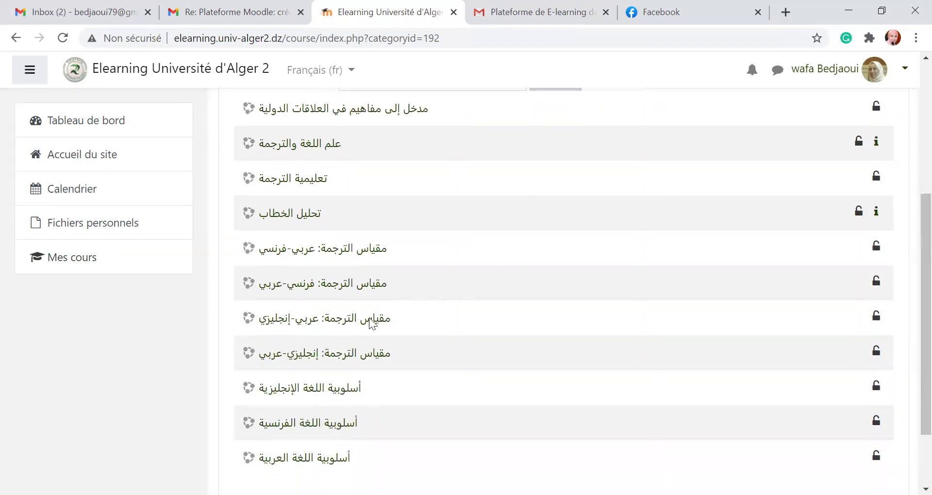
{"action": "left_click", "coordinate": [323, 145]}
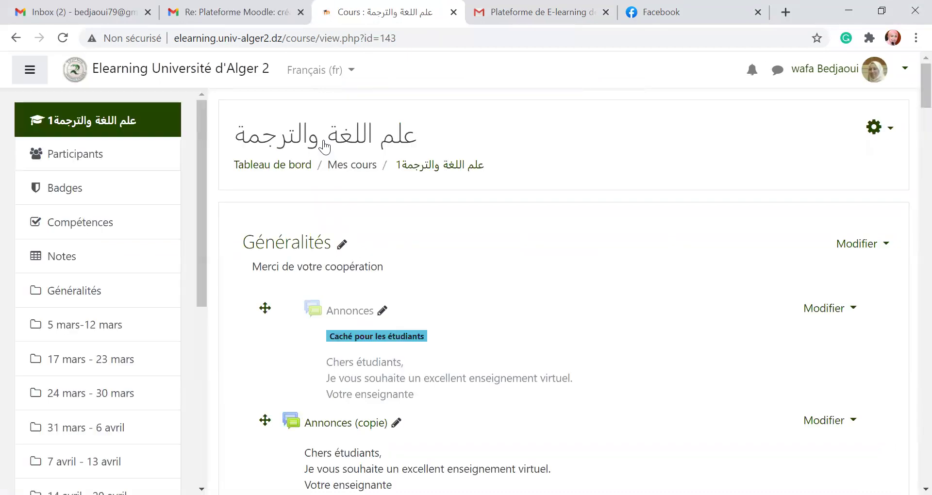
Open the settings form of the course علم اللغة والترجمة
{"action": "scroll", "coordinate": [907, 97], "scroll_direction": "down", "scroll_amount": 3}
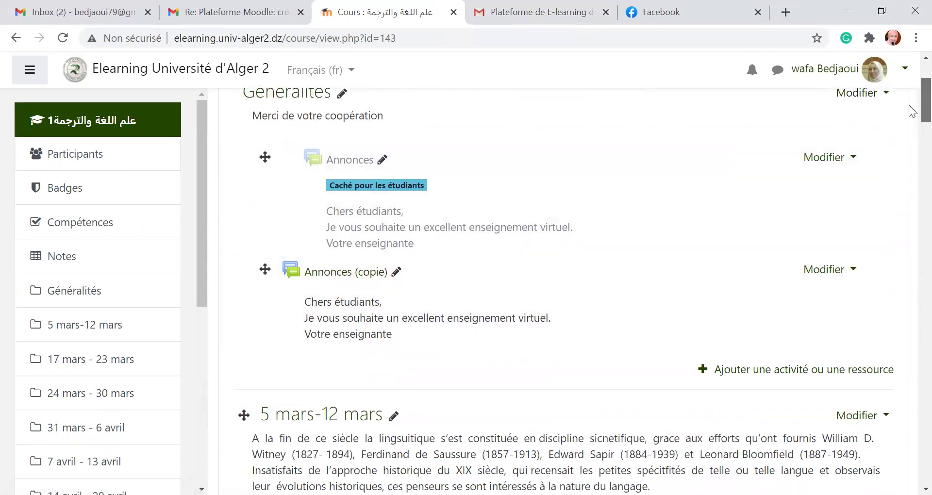
{"action": "scroll", "coordinate": [909, 105], "scroll_direction": "up", "scroll_amount": 3}
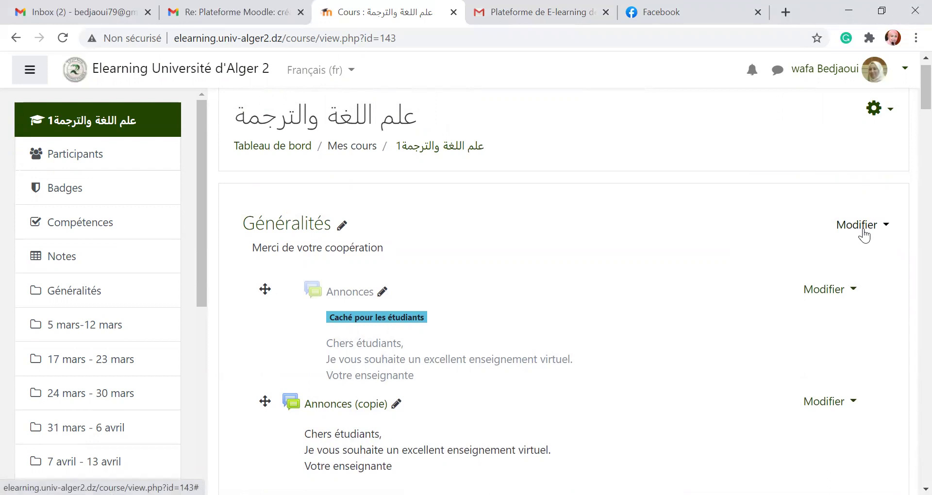
{"action": "left_click", "coordinate": [873, 111]}
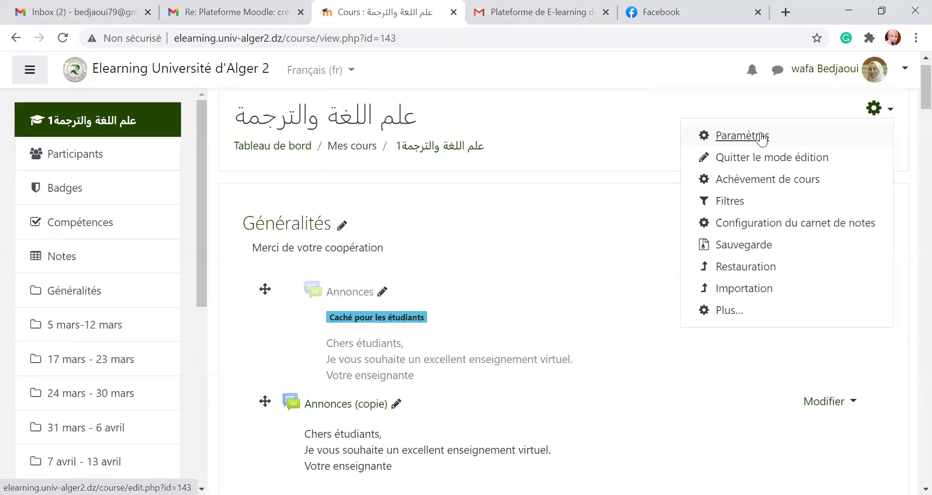
{"action": "left_click", "coordinate": [762, 137]}
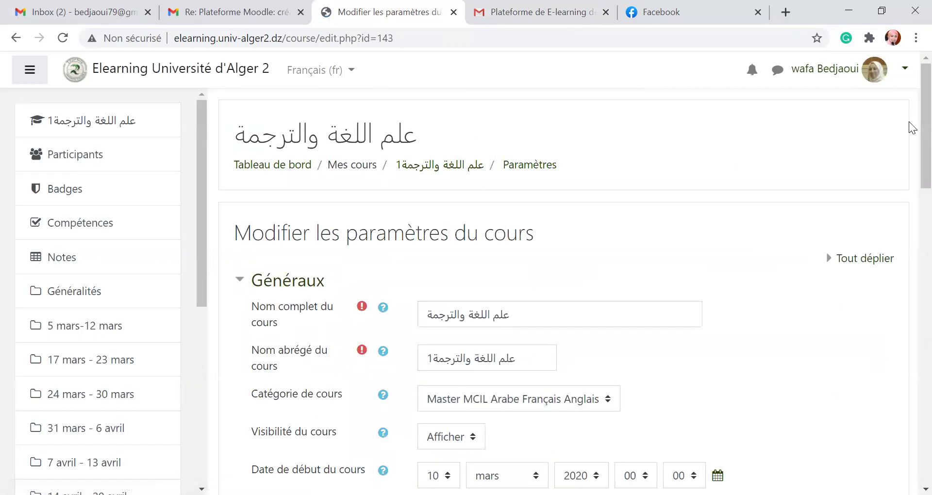
Review the course's general settings, including its names, category and dates, and check the available course visibility options
{"action": "scroll", "coordinate": [910, 171], "scroll_direction": "down", "scroll_amount": 4}
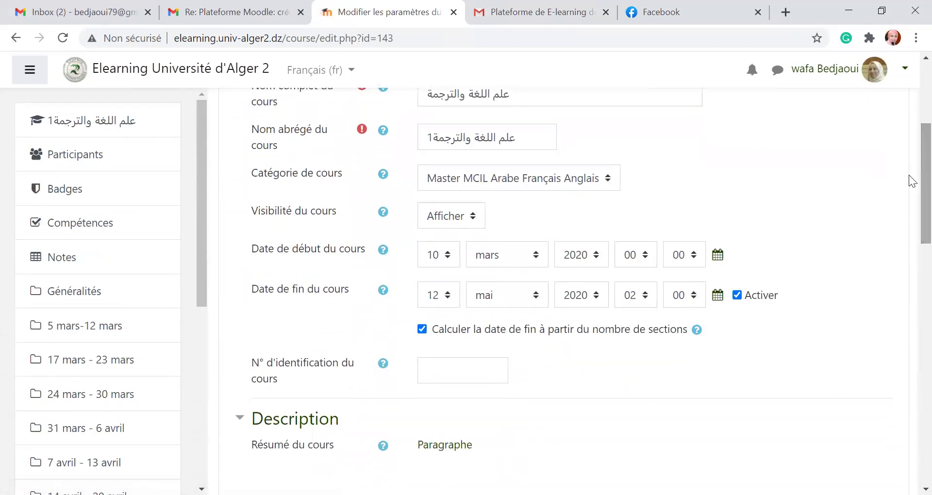
{"action": "scroll", "coordinate": [909, 161], "scroll_direction": "up", "scroll_amount": 3}
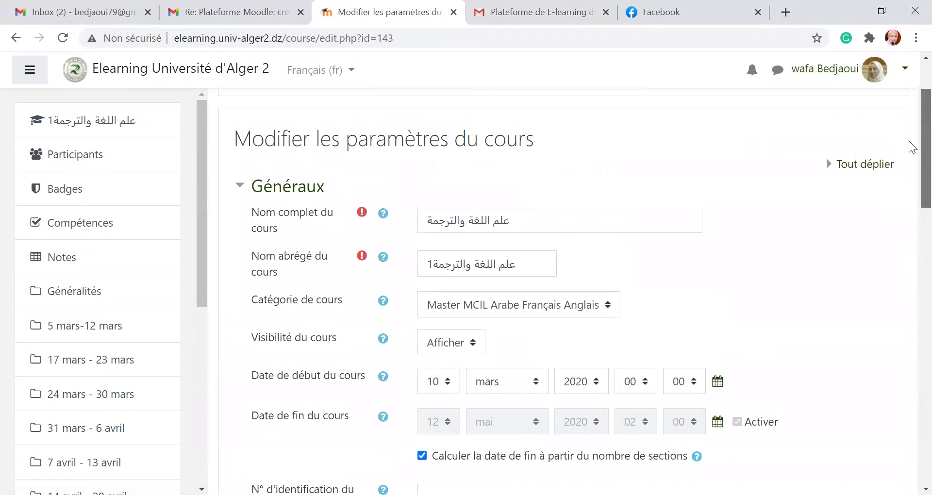
{"action": "scroll", "coordinate": [912, 146], "scroll_direction": "down", "scroll_amount": 3}
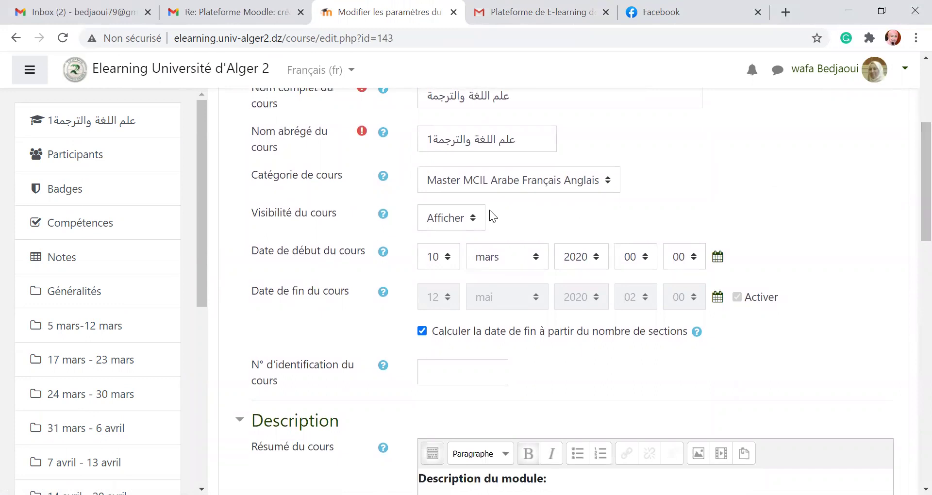
{"action": "left_click", "coordinate": [476, 215]}
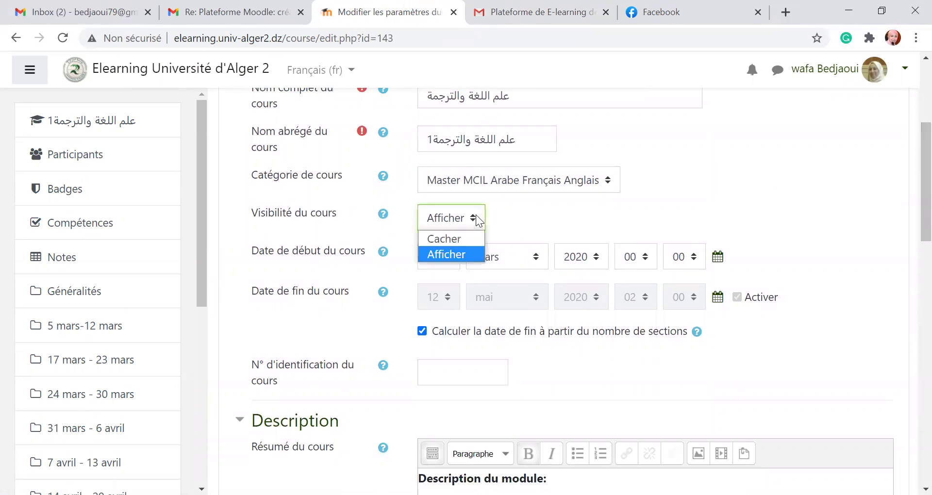
{"action": "left_click", "coordinate": [476, 215]}
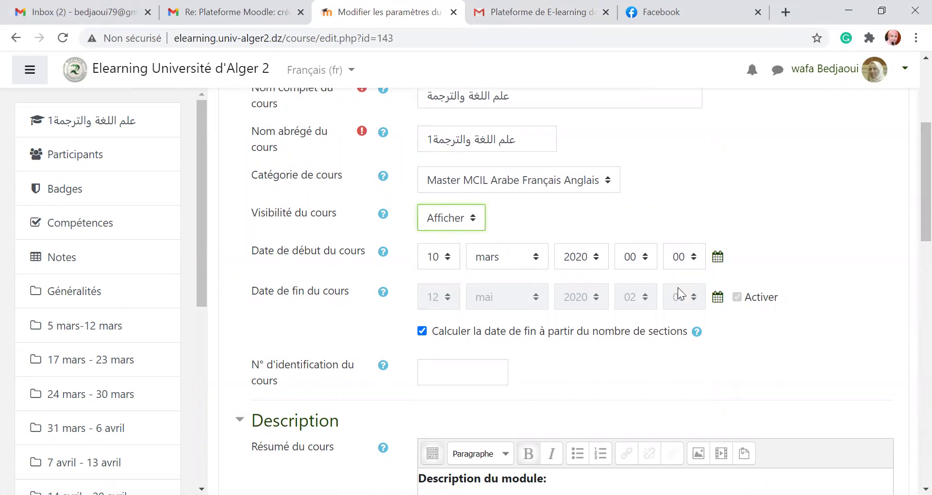
Review the course dates, summary, image and remaining settings sections, and save the form to display the course
{"action": "left_click_drag", "start_coordinate": [909, 189], "coordinate": [912, 270]}
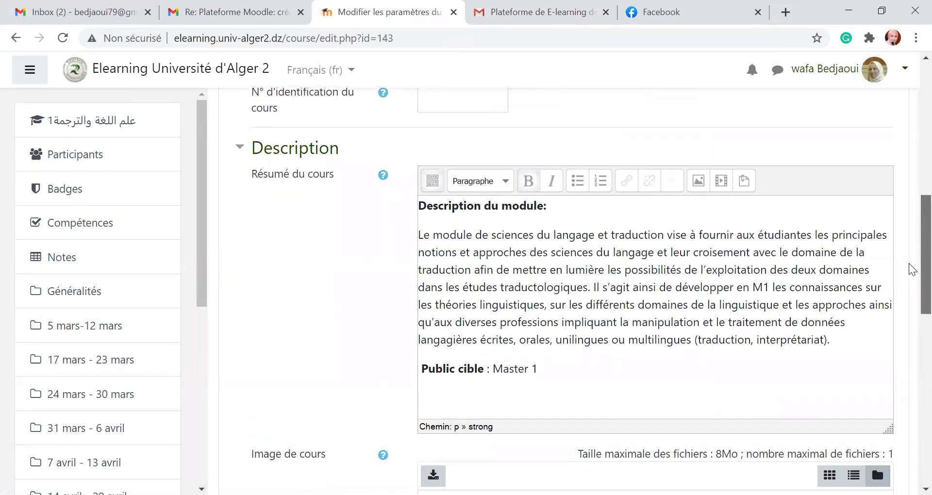
{"action": "left_click_drag", "start_coordinate": [910, 213], "coordinate": [909, 187]}
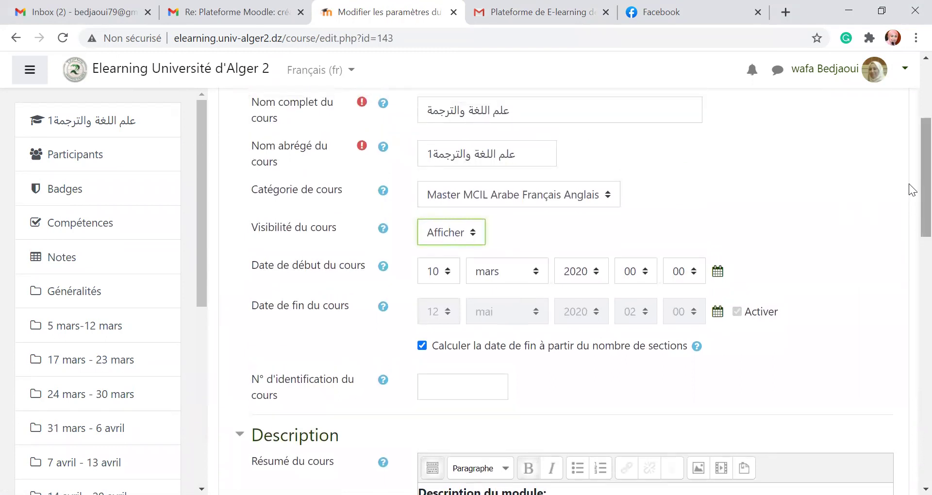
{"action": "left_click_drag", "start_coordinate": [909, 182], "coordinate": [909, 208]}
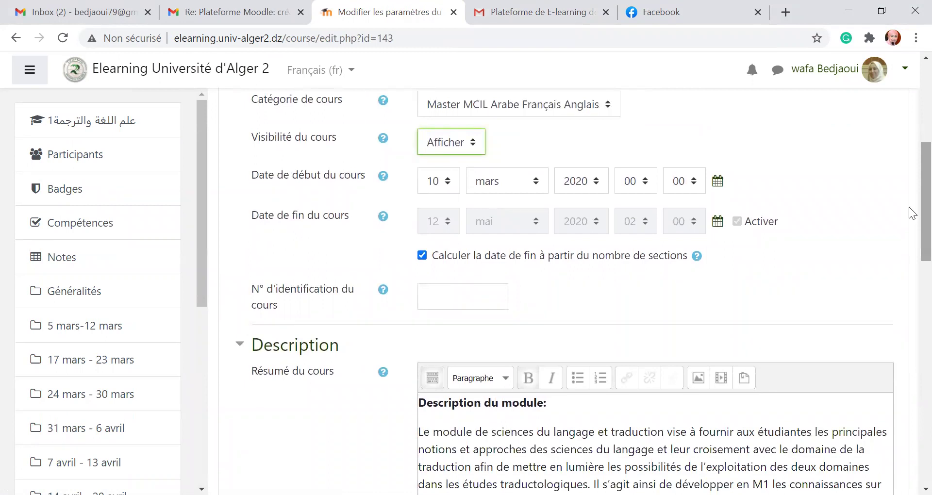
{"action": "left_click_drag", "start_coordinate": [909, 207], "coordinate": [909, 276]}
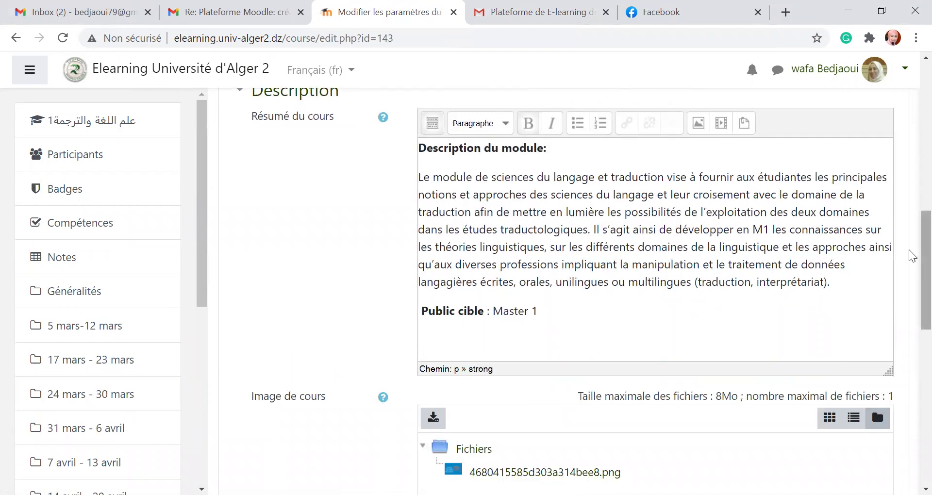
{"action": "left_click_drag", "start_coordinate": [910, 251], "coordinate": [910, 370]}
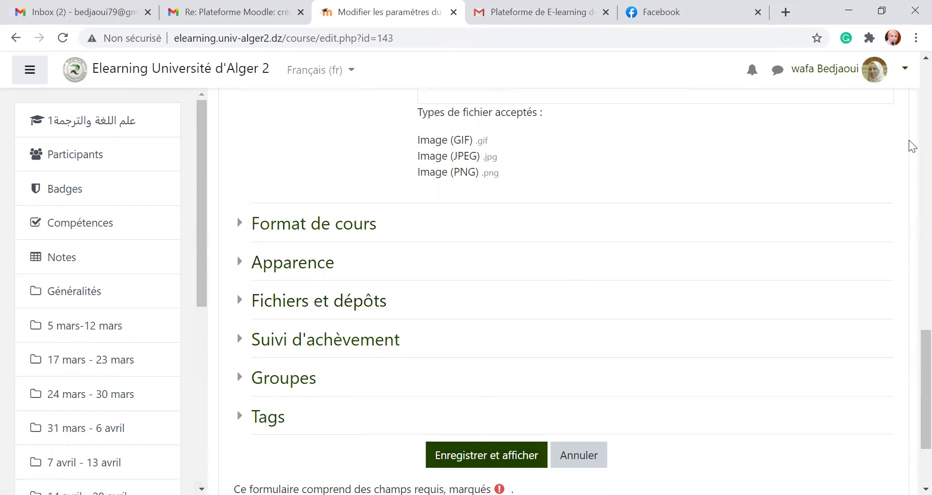
{"action": "scroll", "coordinate": [911, 146], "scroll_direction": "up", "scroll_amount": 8}
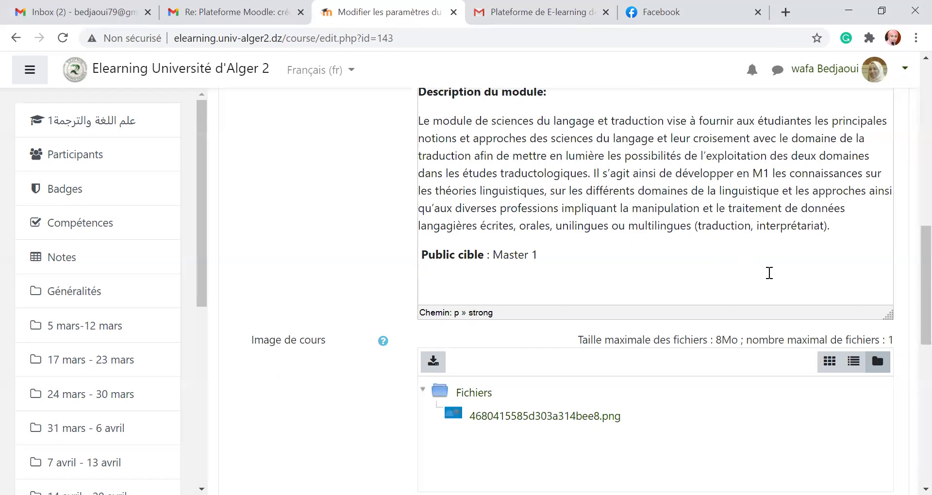
{"action": "left_click_drag", "start_coordinate": [925, 263], "coordinate": [913, 306]}
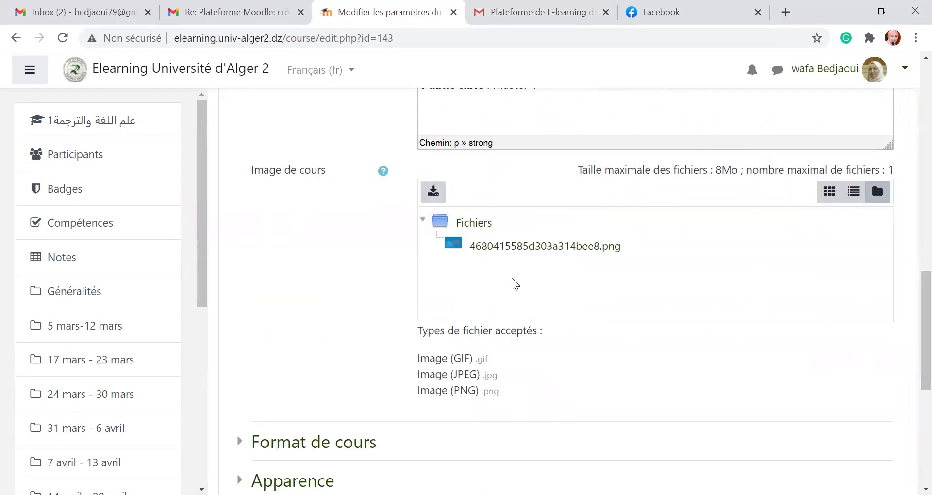
{"action": "scroll", "coordinate": [910, 303], "scroll_direction": "down", "scroll_amount": 7}
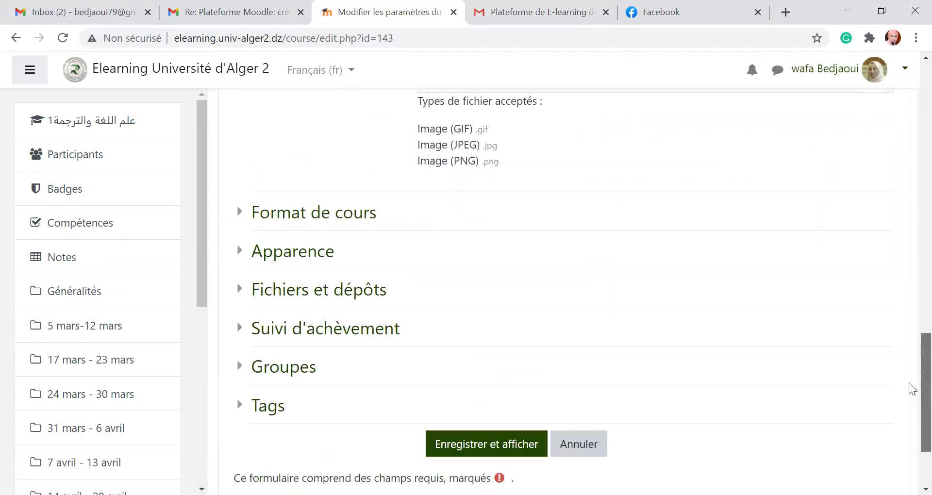
{"action": "left_click", "coordinate": [496, 333]}
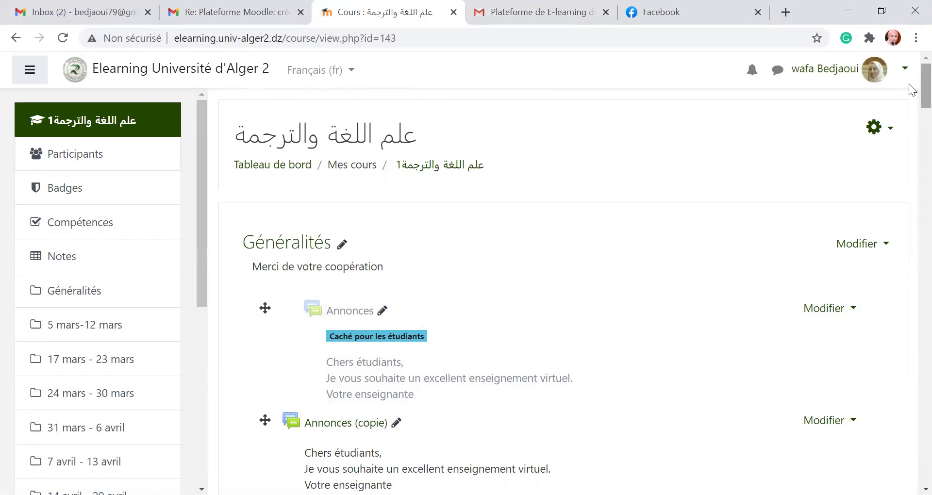
Open the title of the 5 mars-12 mars section for inline editing and close the title field
{"action": "scroll", "coordinate": [909, 87], "scroll_direction": "down", "scroll_amount": 2}
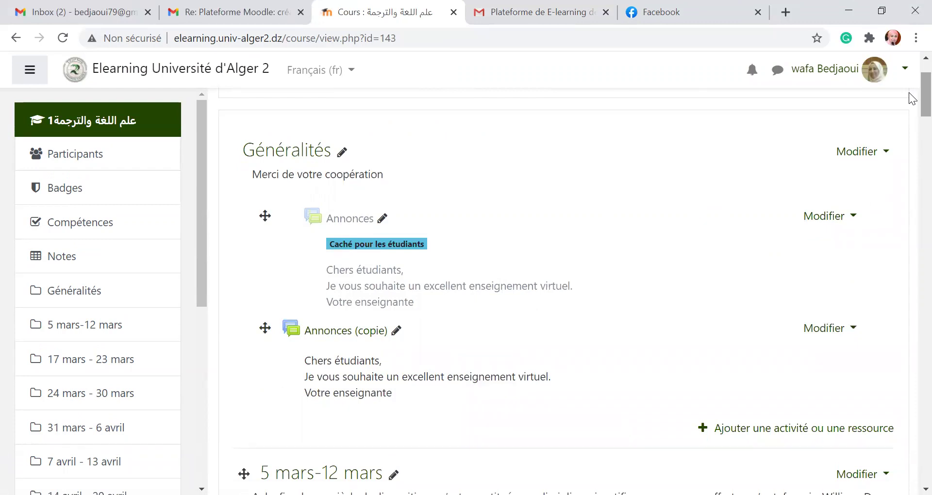
{"action": "scroll", "coordinate": [910, 97], "scroll_direction": "down", "scroll_amount": 2}
{"action": "scroll", "coordinate": [909, 107], "scroll_direction": "down", "scroll_amount": 3}
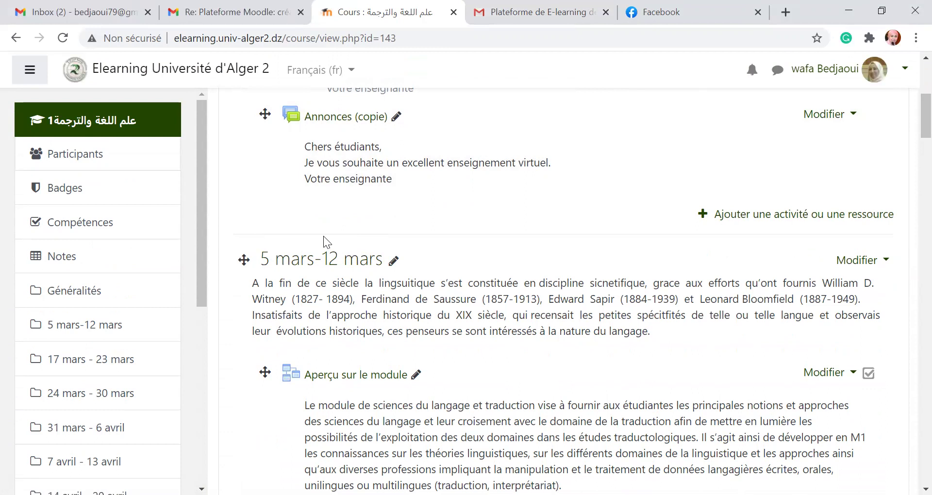
{"action": "left_click", "coordinate": [395, 264]}
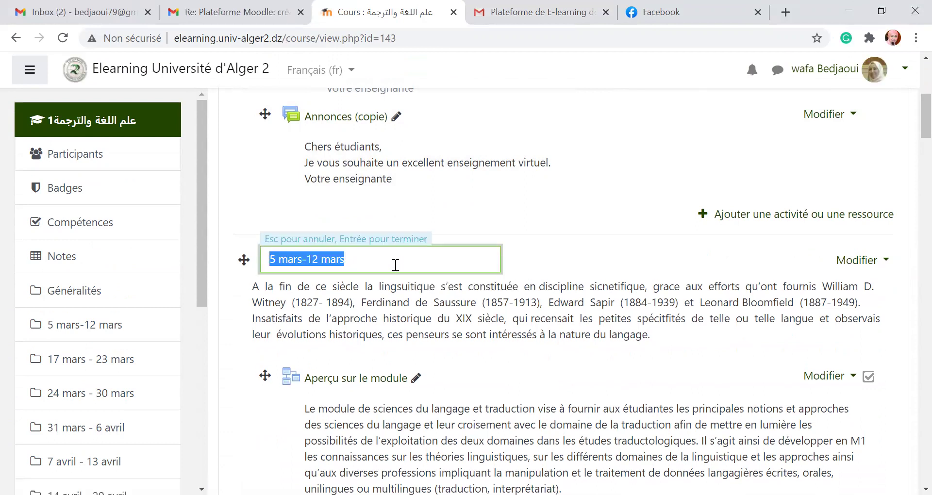
{"action": "key", "text": "Return"}
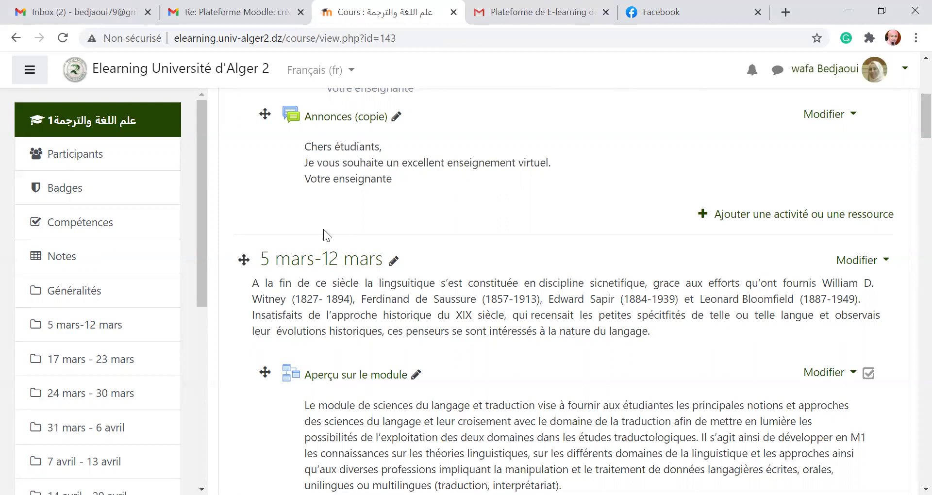
Examine the course's sections from Généralités to 24 mars - 30 mars, with their descriptions, activities and resources
{"action": "scroll", "coordinate": [909, 147], "scroll_direction": "down", "scroll_amount": 10}
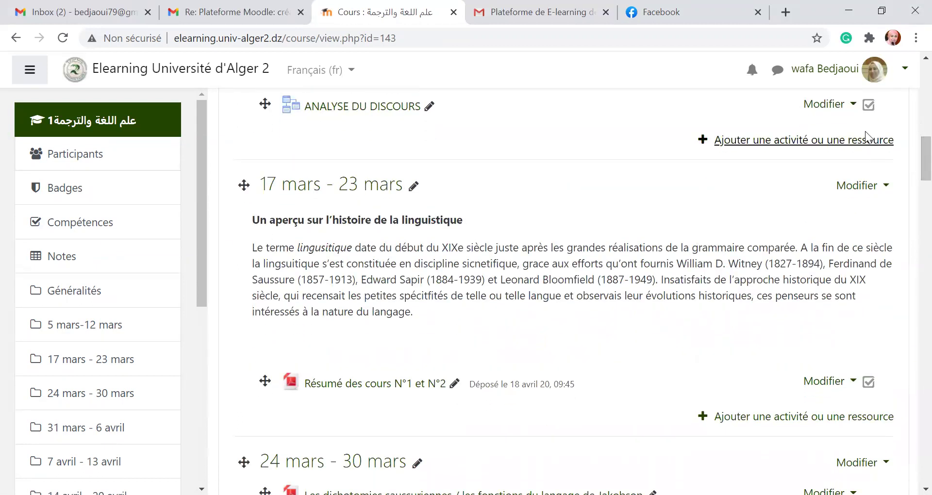
{"action": "scroll", "coordinate": [910, 163], "scroll_direction": "up", "scroll_amount": 7}
{"action": "scroll", "coordinate": [909, 129], "scroll_direction": "down", "scroll_amount": 2}
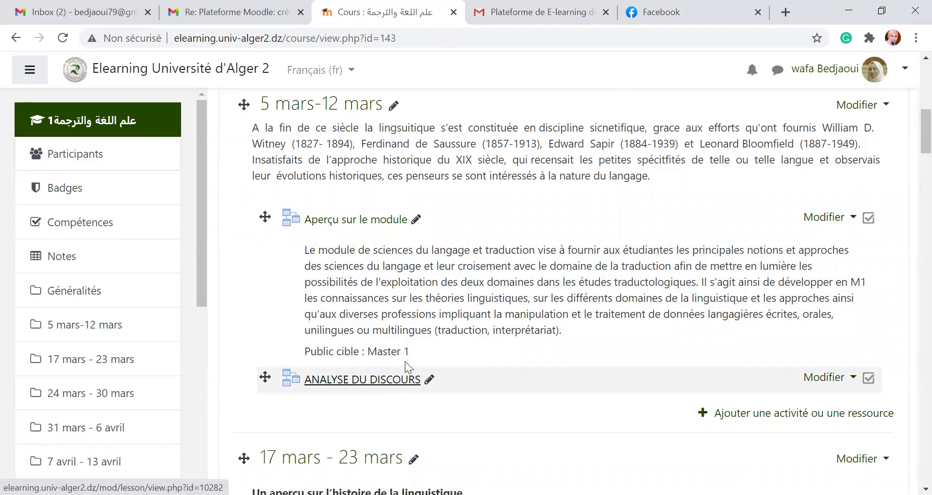
{"action": "scroll", "coordinate": [909, 127], "scroll_direction": "up", "scroll_amount": 9}
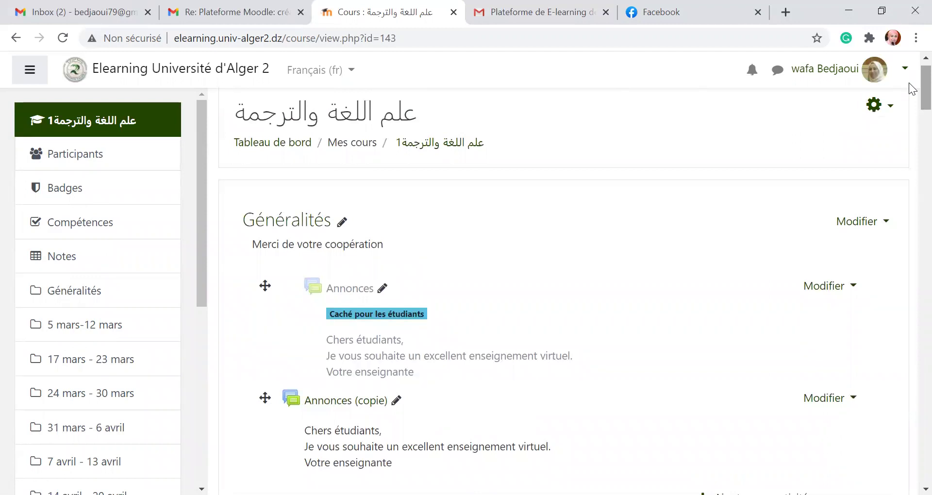
{"action": "scroll", "coordinate": [909, 71], "scroll_direction": "up", "scroll_amount": 1}
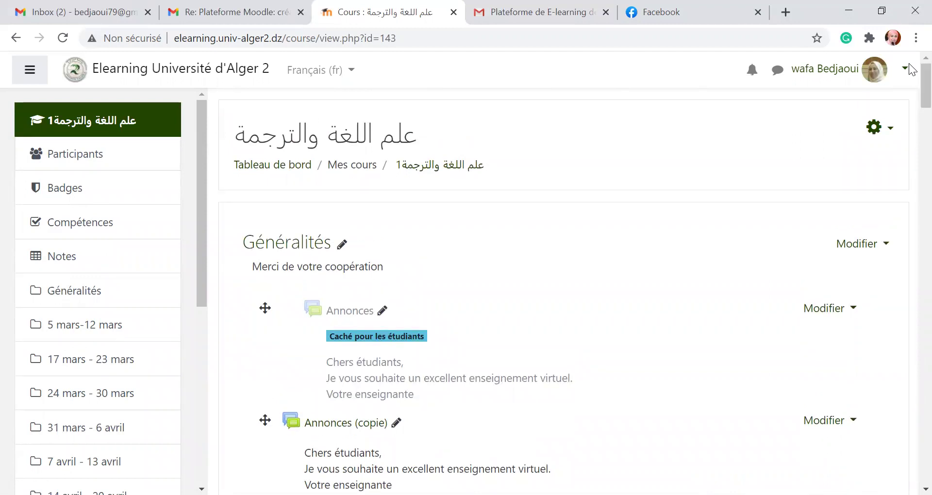
{"action": "scroll", "coordinate": [909, 114], "scroll_direction": "down", "scroll_amount": 15}
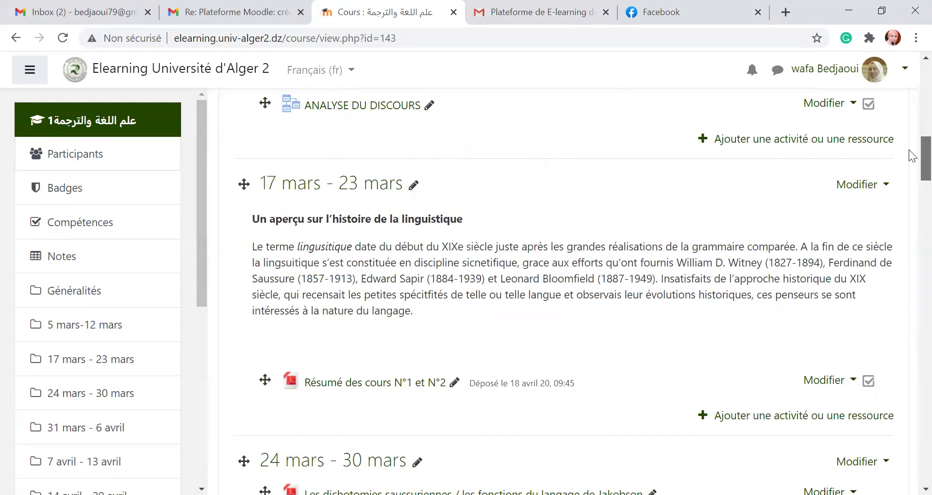
{"action": "scroll", "coordinate": [909, 150], "scroll_direction": "down", "scroll_amount": 2}
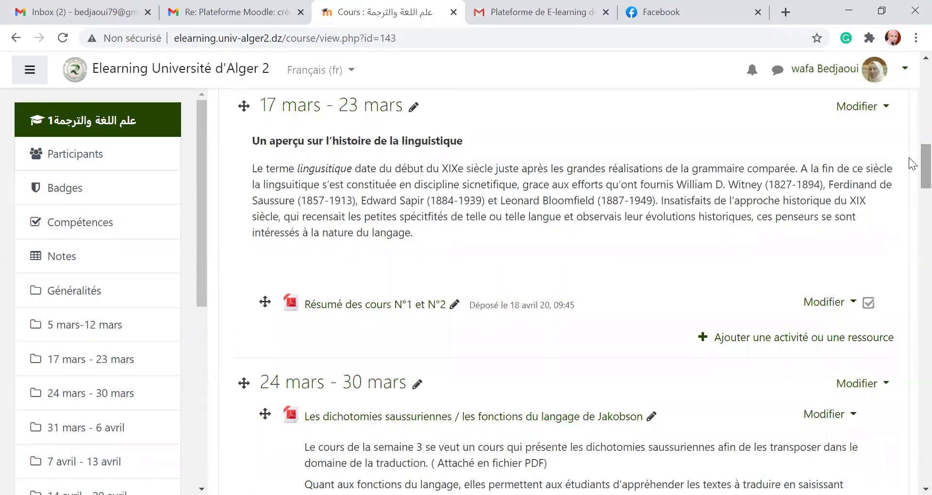
{"action": "scroll", "coordinate": [909, 158], "scroll_direction": "up", "scroll_amount": 5}
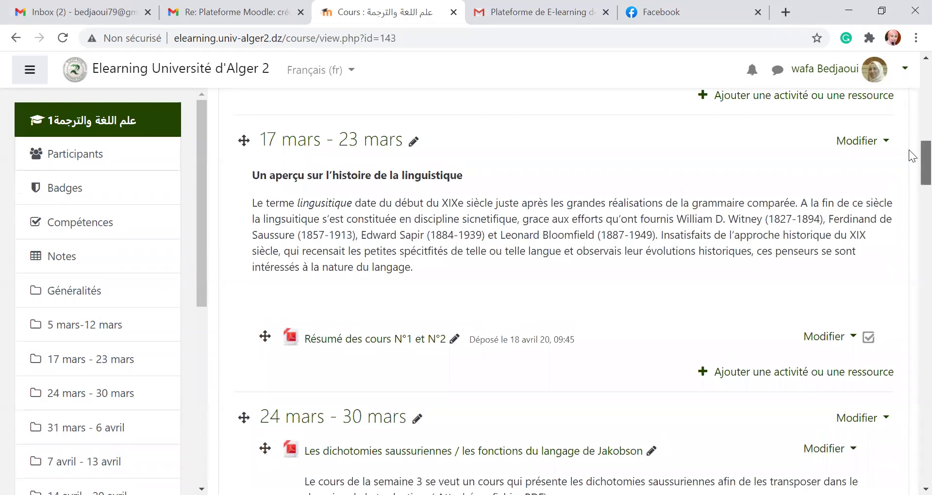